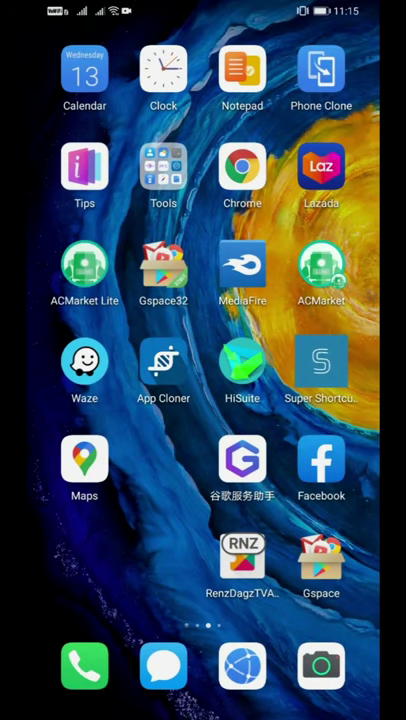
Step: Swipe back to the home page with the clock widget and search bar
{"action": "left_click_drag", "start_coordinate": [100, 400], "coordinate": [320, 400]}
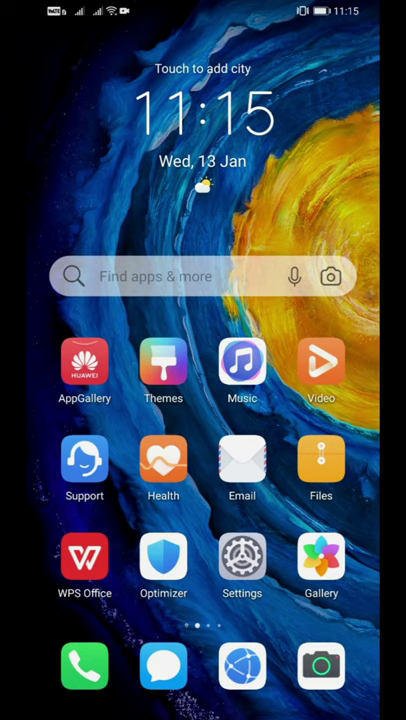
Step: Download the APKPure v3.17.15 APK (17.6 MB) from APKPure.com in Chrome
{"action": "left_click", "coordinate": [242, 666]}
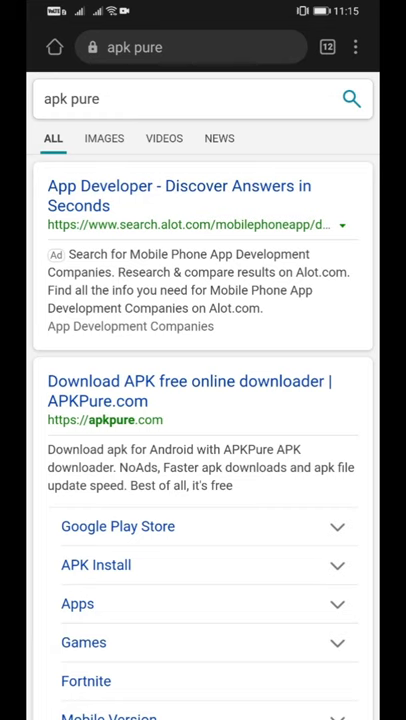
{"action": "left_click", "coordinate": [249, 392]}
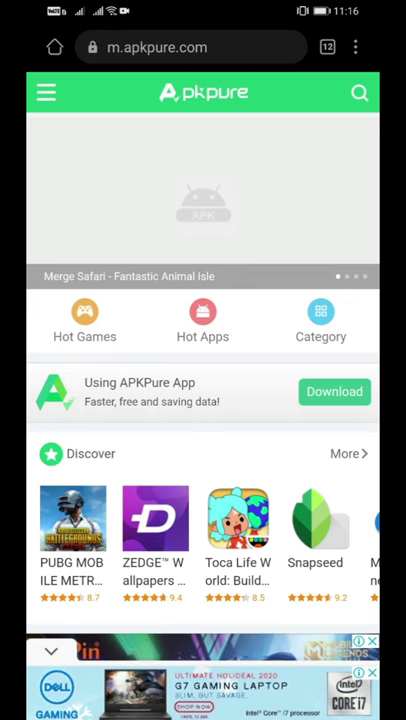
{"action": "left_click", "coordinate": [303, 362]}
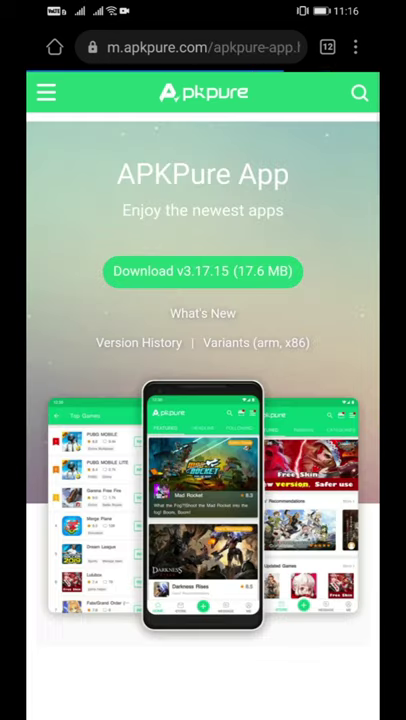
{"action": "left_click", "coordinate": [232, 271]}
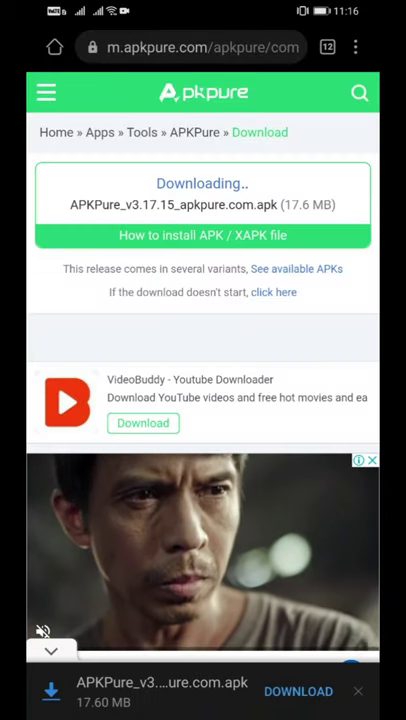
{"action": "left_click", "coordinate": [298, 691]}
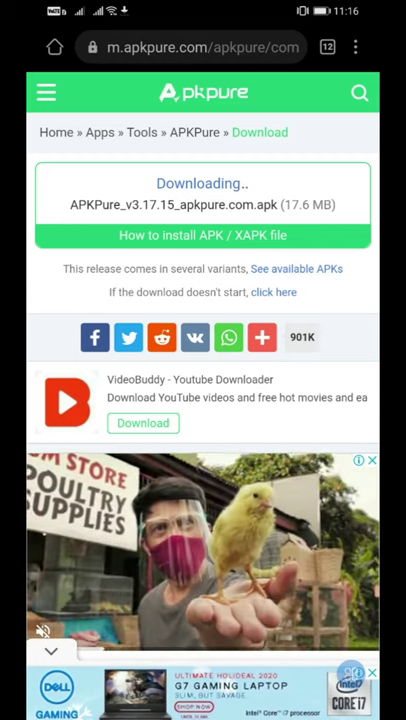
Step: Install the downloaded APKPure APK from notifications, allowing Browser installs
{"action": "left_click_drag", "start_coordinate": [71, 5], "coordinate": [71, 400]}
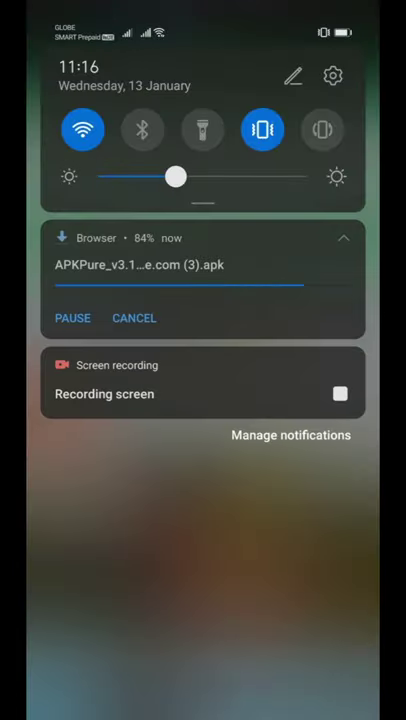
{"action": "left_click", "coordinate": [226, 262]}
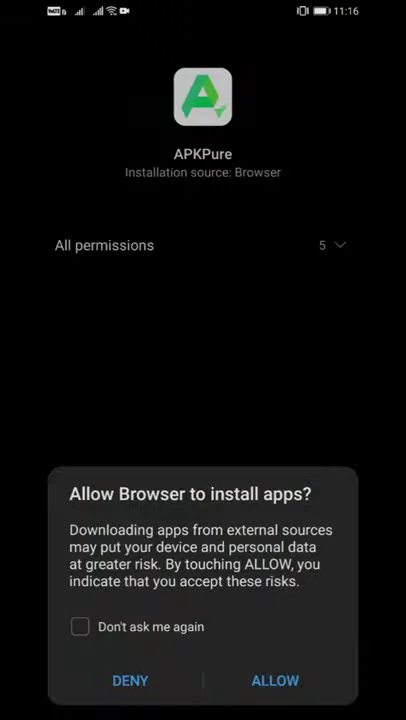
{"action": "left_click", "coordinate": [275, 680]}
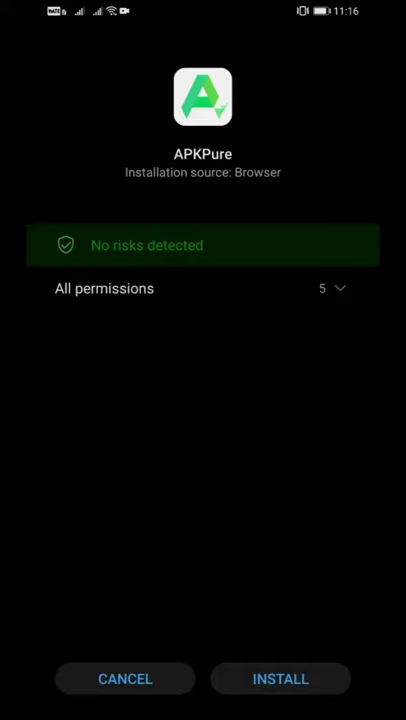
{"action": "left_click", "coordinate": [281, 678]}
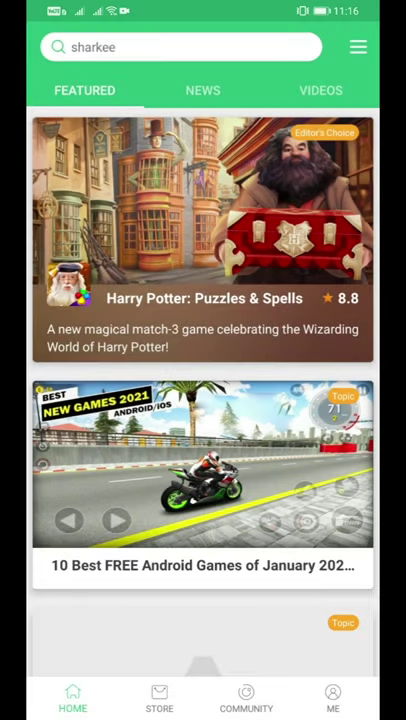
Step: Search APKPure apps for 'grindr' and open Grindr's details page
{"action": "left_click", "coordinate": [180, 47]}
{"action": "type", "text": "grindr"}
{"action": "key", "text": "Return"}
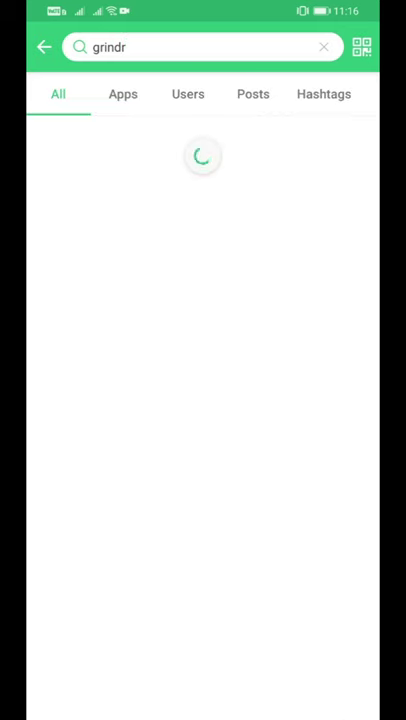
{"action": "left_click", "coordinate": [122, 93]}
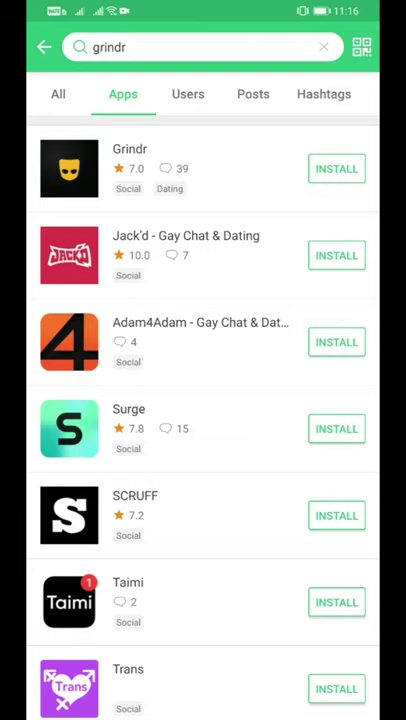
{"action": "left_click", "coordinate": [130, 168]}
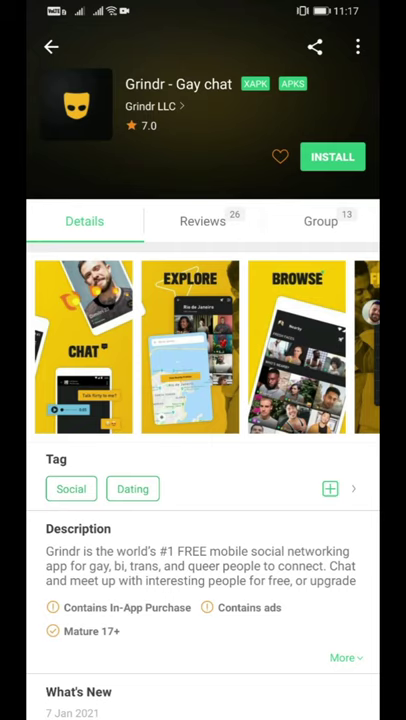
{"action": "scroll", "coordinate": [282, 461], "scroll_direction": "down", "scroll_amount": 5}
{"action": "scroll", "coordinate": [263, 594], "scroll_direction": "down", "scroll_amount": 3}
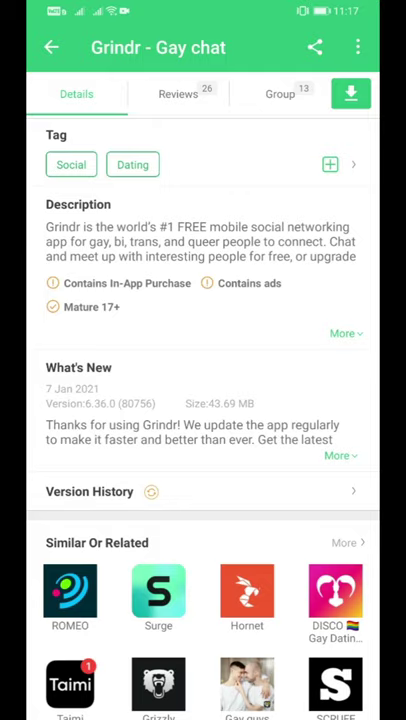
Step: Leave APKPure for the home screen and launch Gspace
{"action": "key", "text": "Home"}
{"action": "mouse_move", "coordinate": [300, 400]}
{"action": "left_mouse_down"}
{"action": "mouse_move", "coordinate": [100, 400]}
{"action": "mouse_move", "coordinate": [300, 400]}
{"action": "left_mouse_up"}
{"action": "left_click", "coordinate": [321, 565]}
Step: View Grindr - Gay chat's Play Store info in Gspace: version 6.36.0, 32.54 MB
{"action": "left_click", "coordinate": [83, 137]}
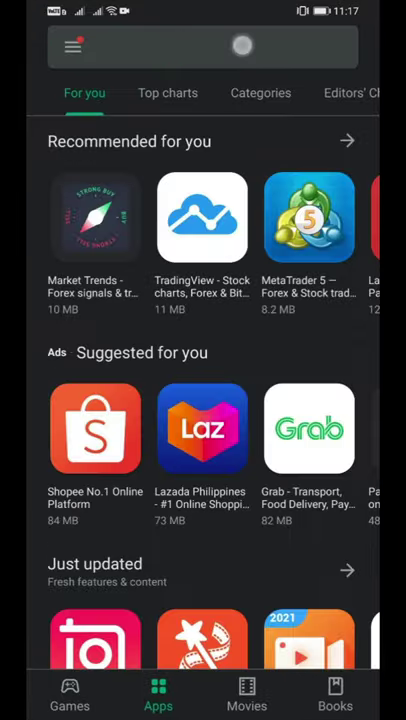
{"action": "left_click", "coordinate": [242, 45]}
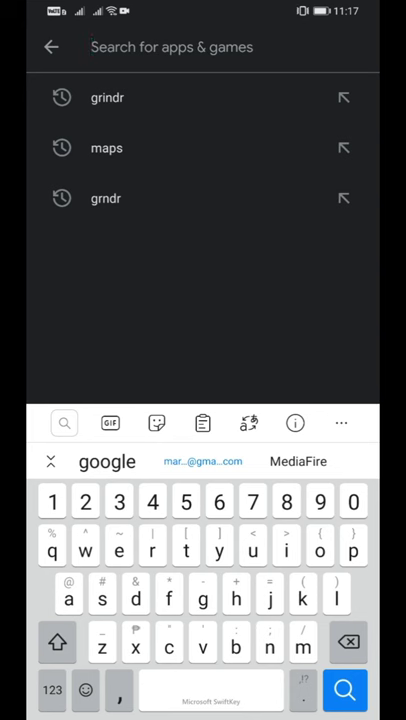
{"action": "left_click", "coordinate": [100, 103]}
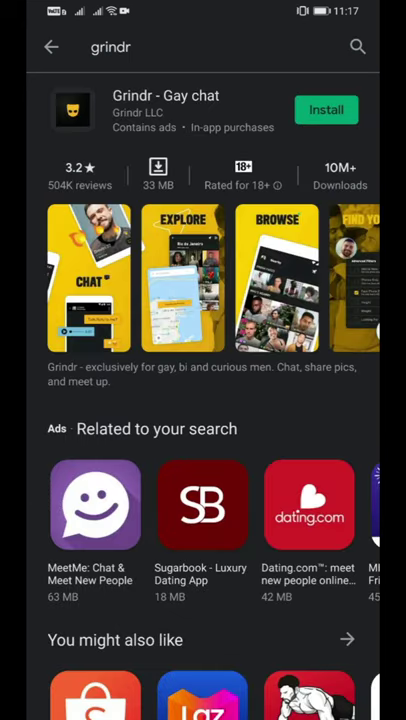
{"action": "left_click", "coordinate": [165, 110]}
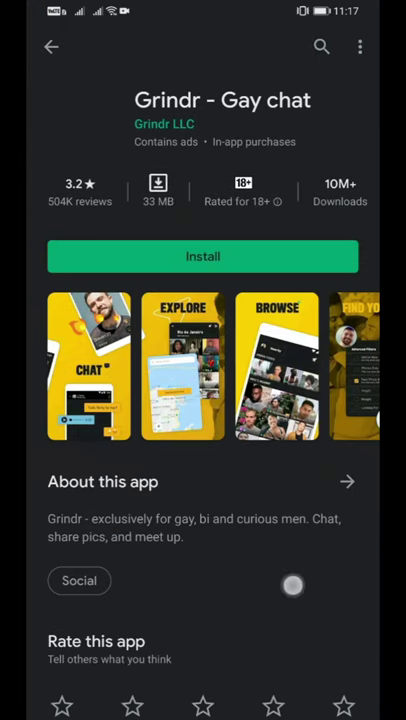
{"action": "scroll", "coordinate": [290, 582], "scroll_direction": "down", "scroll_amount": 5}
{"action": "scroll", "coordinate": [279, 466], "scroll_direction": "up", "scroll_amount": 5}
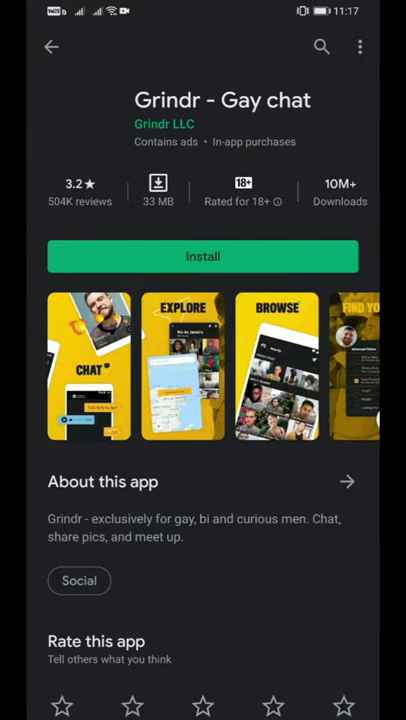
{"action": "scroll", "coordinate": [310, 427], "scroll_direction": "down", "scroll_amount": 5}
{"action": "scroll", "coordinate": [294, 435], "scroll_direction": "up", "scroll_amount": 2}
{"action": "scroll", "coordinate": [296, 605], "scroll_direction": "up", "scroll_amount": 5}
{"action": "left_click", "coordinate": [330, 481]}
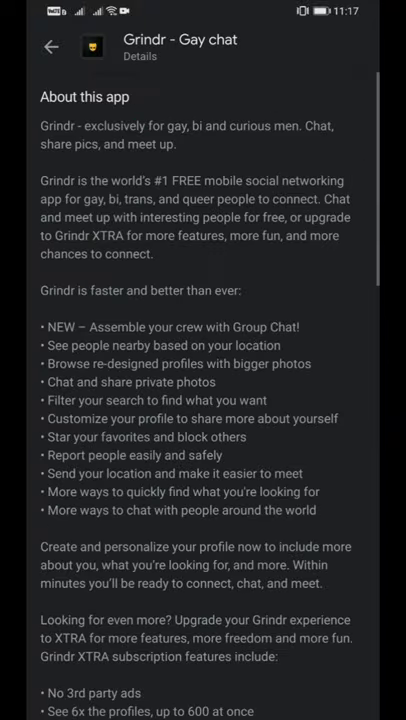
{"action": "scroll", "coordinate": [294, 517], "scroll_direction": "down", "scroll_amount": 5}
{"action": "scroll", "coordinate": [294, 517], "scroll_direction": "down", "scroll_amount": 3}
{"action": "scroll", "coordinate": [294, 437], "scroll_direction": "down", "scroll_amount": 3}
{"action": "scroll", "coordinate": [278, 607], "scroll_direction": "down", "scroll_amount": 1}
{"action": "scroll", "coordinate": [278, 607], "scroll_direction": "down", "scroll_amount": 4}
{"action": "scroll", "coordinate": [278, 502], "scroll_direction": "down", "scroll_amount": 3}
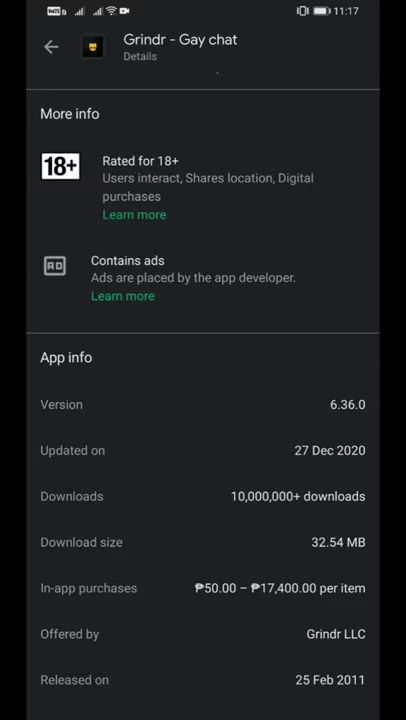
Step: Switch back to APKPure's grindr results and start installing Grindr
{"action": "left_click_drag", "start_coordinate": [265, 710], "coordinate": [268, 526]}
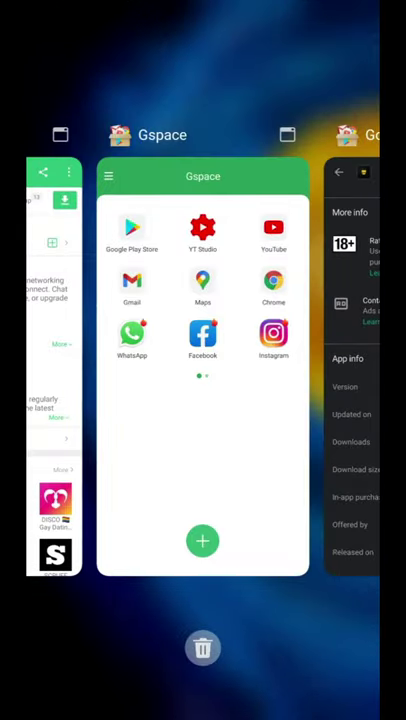
{"action": "left_click_drag", "start_coordinate": [100, 400], "coordinate": [310, 400]}
{"action": "left_click", "coordinate": [180, 360]}
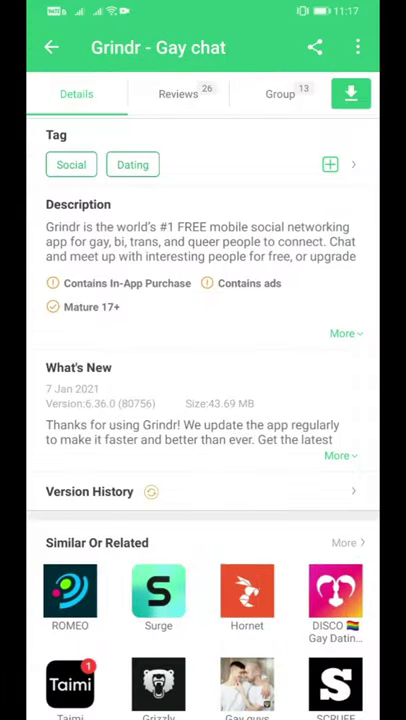
{"action": "left_click_drag", "start_coordinate": [110, 410], "coordinate": [110, 120]}
{"action": "left_click_drag", "start_coordinate": [378, 380], "coordinate": [305, 420]}
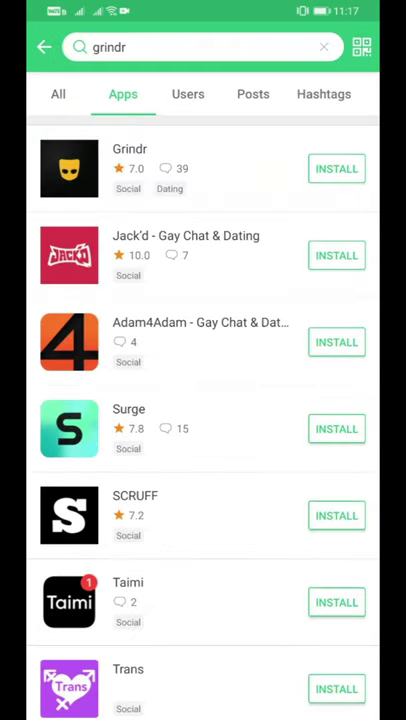
{"action": "left_click", "coordinate": [336, 168]}
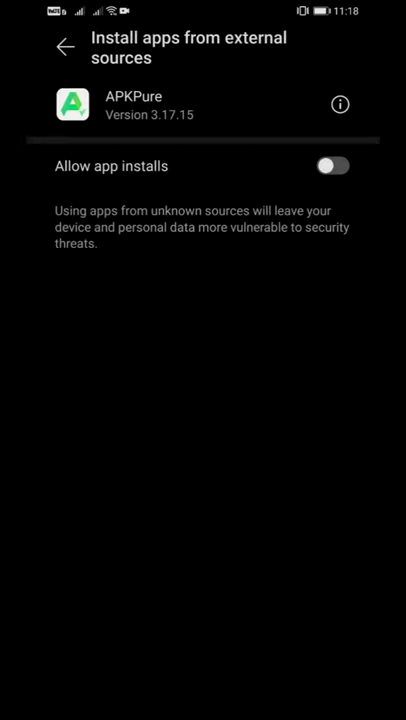
Step: Allow APKPure app installs, finish installing Grindr, and open it
{"action": "left_click", "coordinate": [333, 166]}
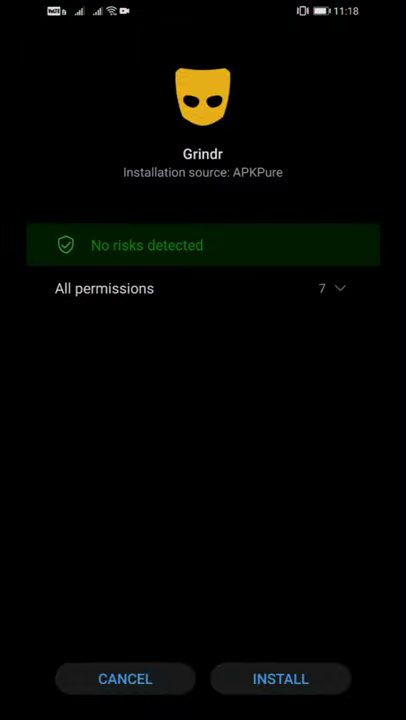
{"action": "left_click", "coordinate": [280, 679]}
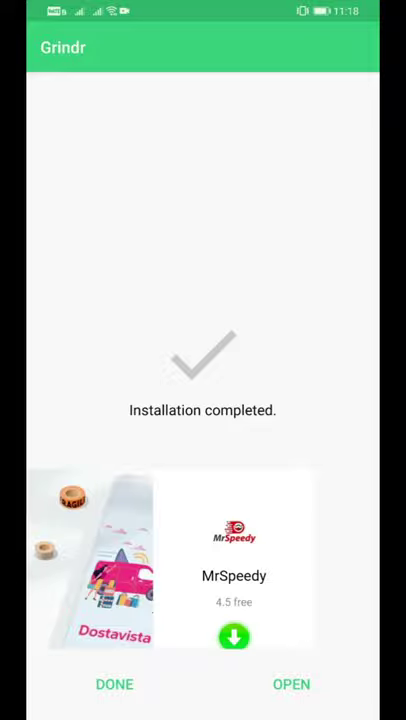
{"action": "left_click", "coordinate": [291, 684]}
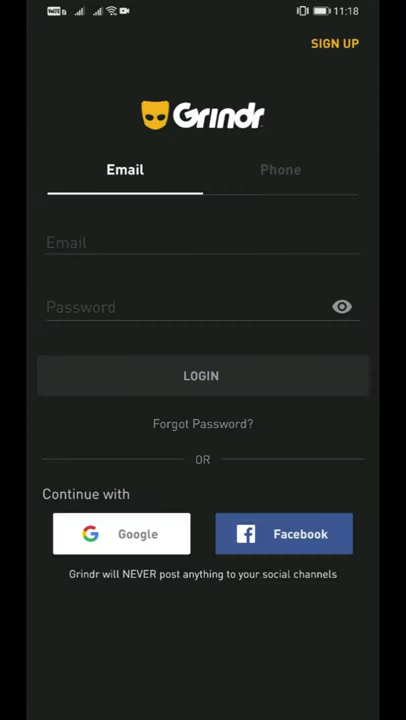
Step: Try signing into Grindr, dismiss the Google Play services warning, and return home
{"action": "left_click", "coordinate": [141, 531]}
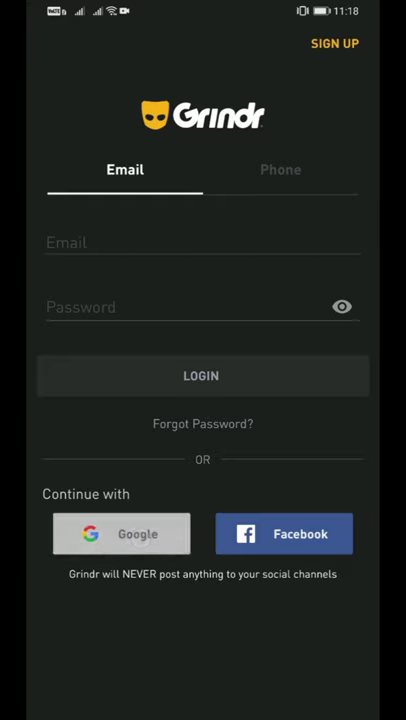
{"action": "left_click", "coordinate": [98, 232]}
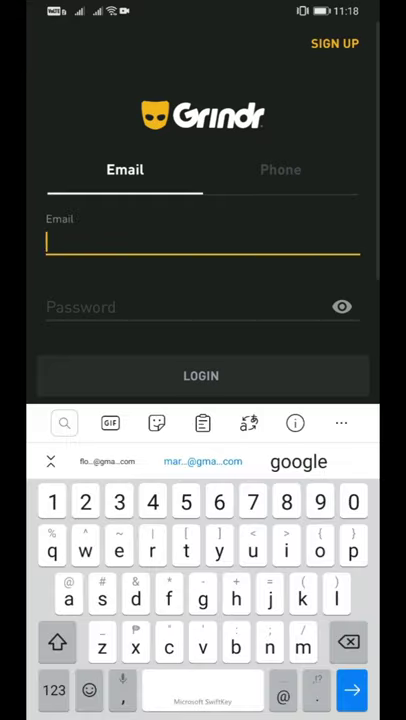
{"action": "left_click", "coordinate": [83, 227]}
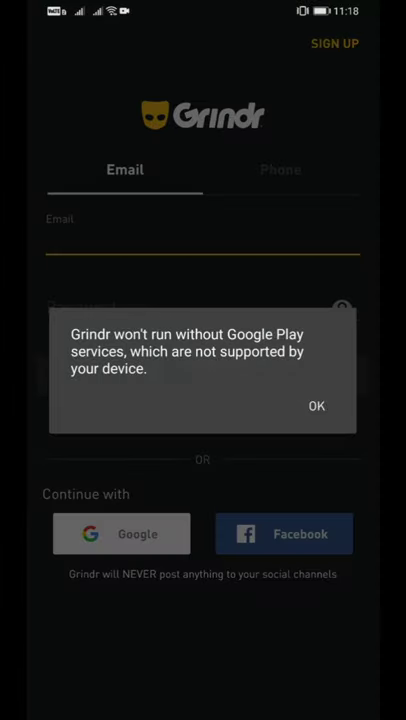
{"action": "left_click", "coordinate": [316, 405]}
{"action": "left_click_drag", "start_coordinate": [266, 712], "coordinate": [266, 560]}
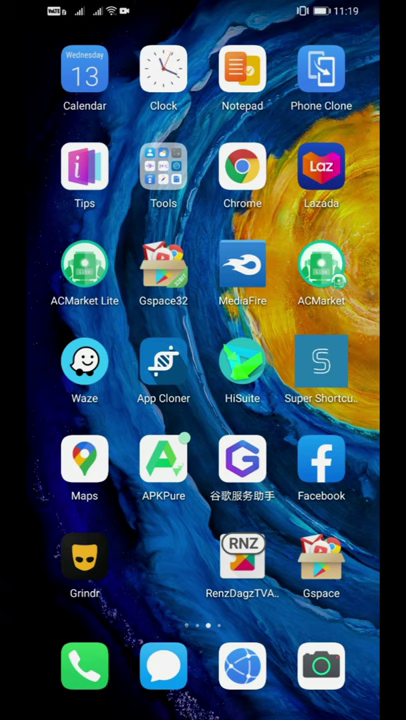
Step: Select Grindr in Gspace's app list, clone it, and launch the cloned Grindr
{"action": "left_click", "coordinate": [183, 312]}
{"action": "left_click", "coordinate": [212, 669]}
{"action": "left_click", "coordinate": [84, 490]}
{"action": "left_click", "coordinate": [241, 689]}
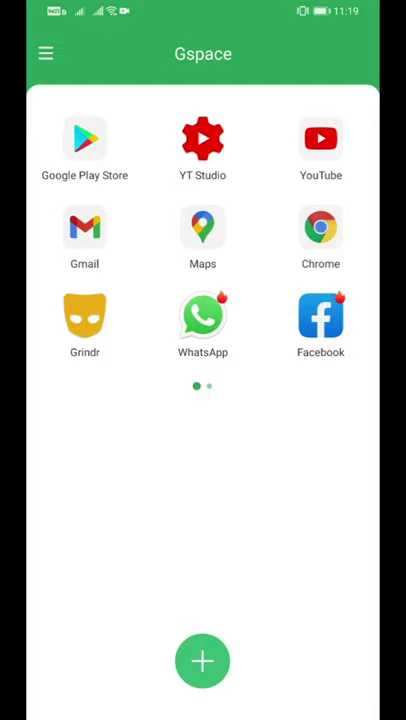
{"action": "left_click", "coordinate": [84, 318]}
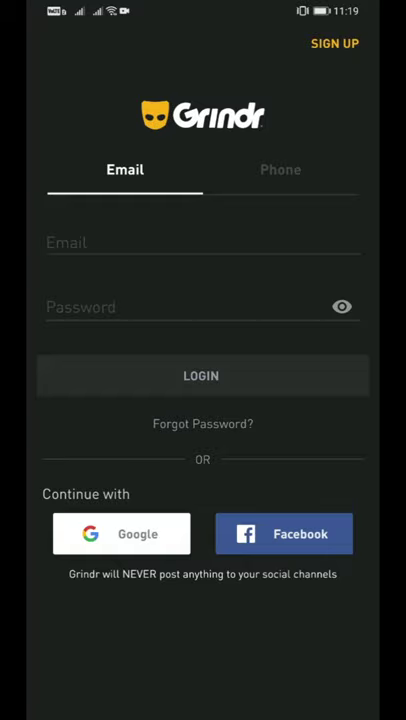
{"action": "left_click", "coordinate": [125, 533]}
Step: Return home and open the Play Store inside Gspace
{"action": "left_click_drag", "start_coordinate": [265, 708], "coordinate": [265, 520]}
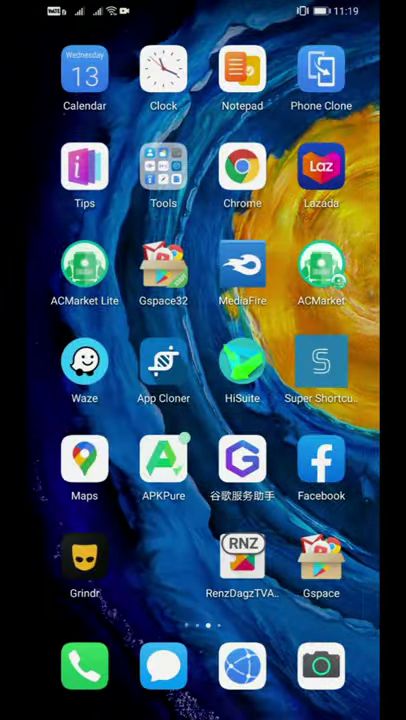
{"action": "left_click", "coordinate": [321, 562]}
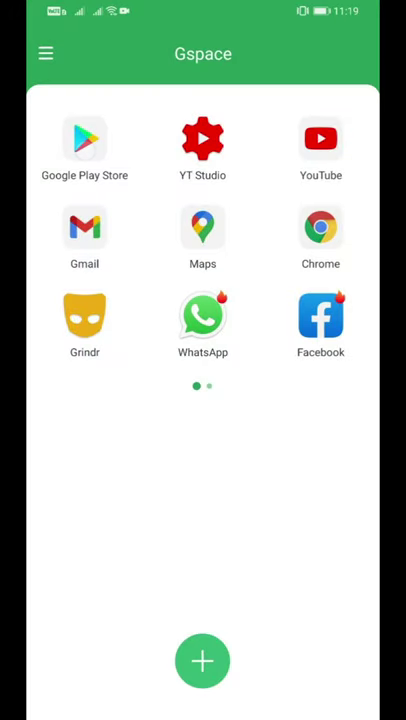
{"action": "left_click", "coordinate": [85, 138]}
{"action": "scroll", "coordinate": [203, 380], "scroll_direction": "down", "scroll_amount": 10}
{"action": "scroll", "coordinate": [203, 380], "scroll_direction": "down", "scroll_amount": 10}
{"action": "scroll", "coordinate": [203, 380], "scroll_direction": "down", "scroll_amount": 10}
{"action": "scroll", "coordinate": [203, 380], "scroll_direction": "down", "scroll_amount": 10}
{"action": "scroll", "coordinate": [203, 380], "scroll_direction": "down", "scroll_amount": 10}
{"action": "scroll", "coordinate": [203, 380], "scroll_direction": "down", "scroll_amount": 10}
Step: Relaunch the cloned Grindr from Gspace and try Google sign-in three times
{"action": "left_click_drag", "start_coordinate": [203, 710], "coordinate": [203, 400]}
{"action": "left_click_drag", "start_coordinate": [130, 400], "coordinate": [202, 400]}
{"action": "left_click", "coordinate": [202, 369]}
{"action": "left_click", "coordinate": [83, 315]}
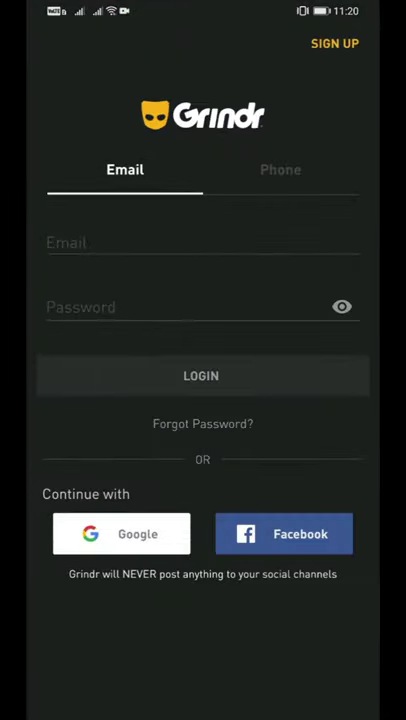
{"action": "left_click", "coordinate": [134, 532]}
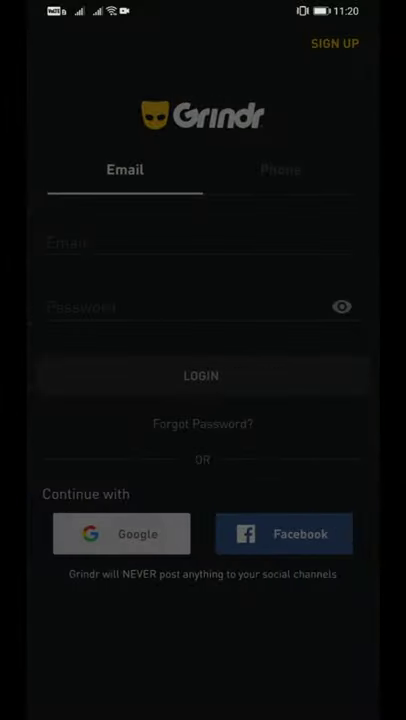
{"action": "left_click", "coordinate": [130, 541]}
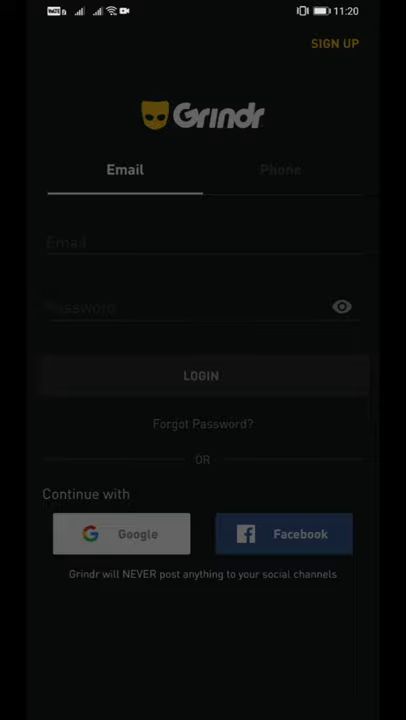
{"action": "left_click", "coordinate": [125, 533]}
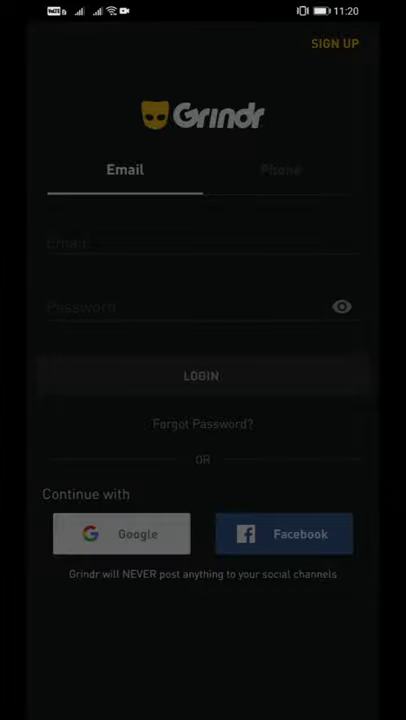
Step: Clear all recent apps, leaving the home screen
{"action": "left_click_drag", "start_coordinate": [203, 712], "coordinate": [252, 544]}
{"action": "left_click_drag", "start_coordinate": [345, 473], "coordinate": [345, 150]}
{"action": "left_click_drag", "start_coordinate": [203, 400], "coordinate": [203, 120]}
Step: Clear recent apps, reopen Gspace, and relaunch the cloned Grindr to its login screen
{"action": "left_click", "coordinate": [203, 648]}
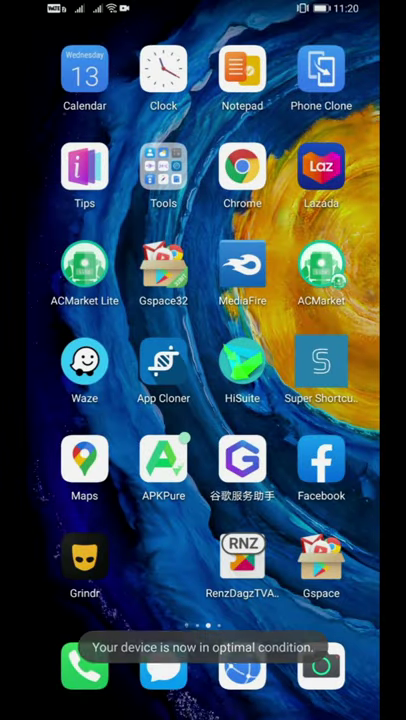
{"action": "left_click", "coordinate": [333, 577]}
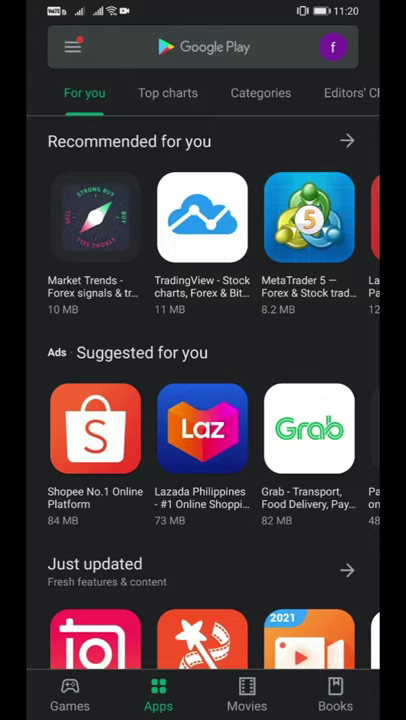
{"action": "scroll", "coordinate": [203, 400], "scroll_direction": "down", "scroll_amount": 10}
{"action": "scroll", "coordinate": [203, 400], "scroll_direction": "down", "scroll_amount": 10}
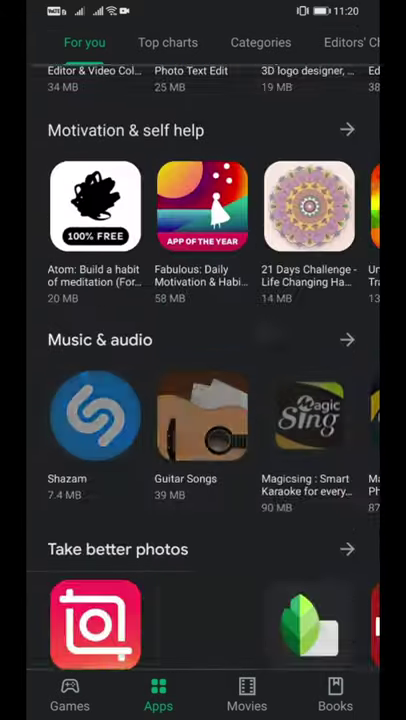
{"action": "scroll", "coordinate": [203, 400], "scroll_direction": "down", "scroll_amount": 5}
{"action": "left_click_drag", "start_coordinate": [257, 663], "coordinate": [266, 526]}
{"action": "left_click_drag", "start_coordinate": [120, 420], "coordinate": [320, 420]}
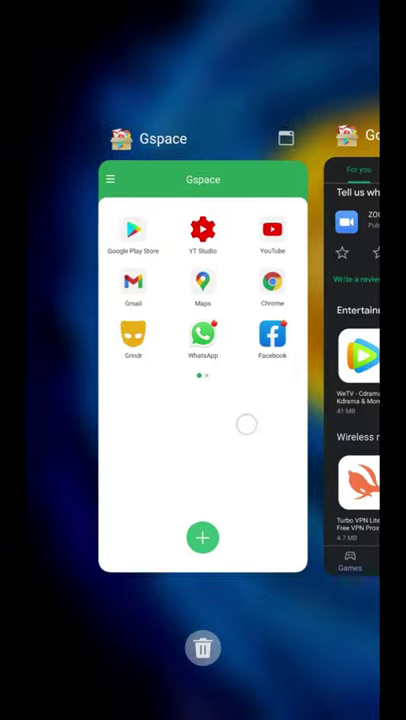
{"action": "left_click", "coordinate": [246, 426]}
{"action": "left_click", "coordinate": [85, 316]}
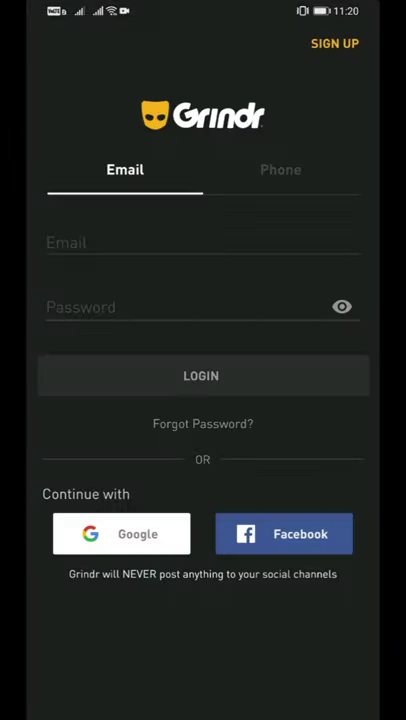
Step: Sign in to Grindr with Google, retrying Continue with Google until it proceeds
{"action": "left_click", "coordinate": [134, 540]}
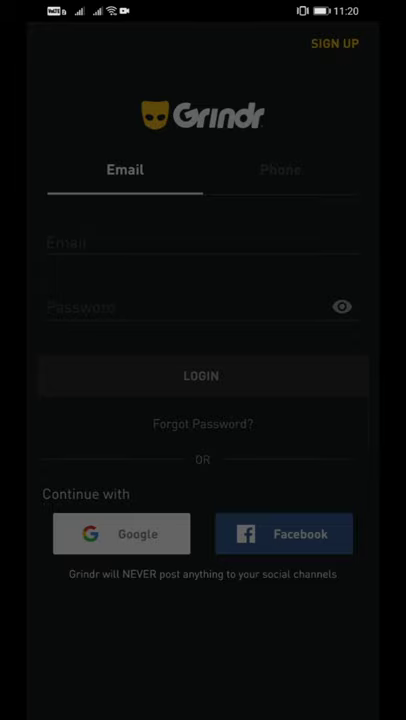
{"action": "left_click", "coordinate": [125, 540]}
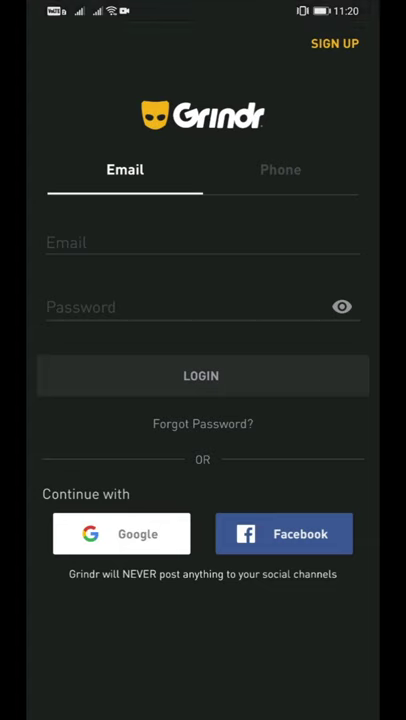
{"action": "left_click", "coordinate": [137, 533]}
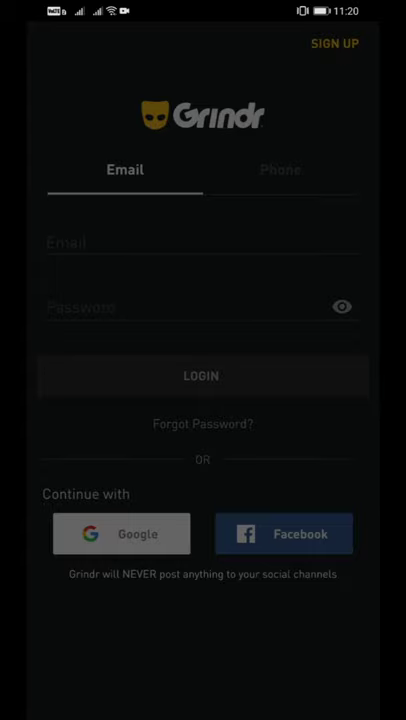
{"action": "left_click", "coordinate": [125, 541]}
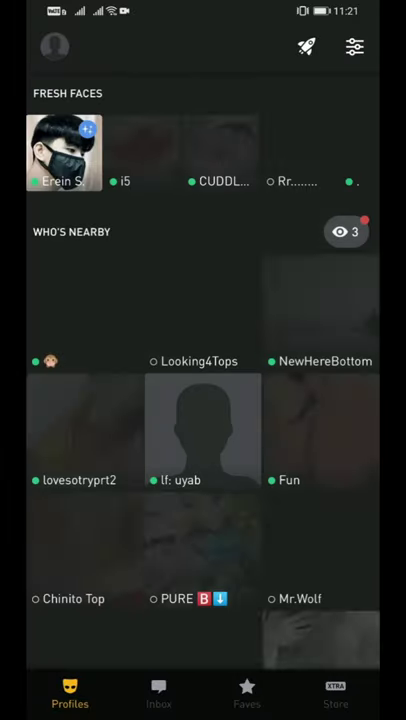
Step: Leave Grindr's Who's Nearby grid for the home screen and long-press the Grindr icon
{"action": "key", "text": "Home"}
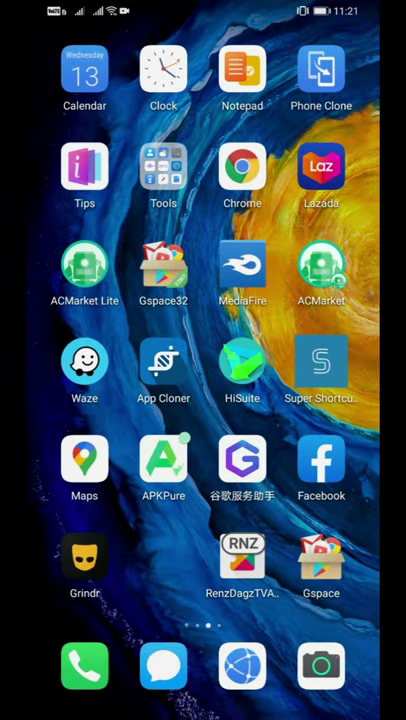
{"action": "mouse_move", "coordinate": [72, 565]}
{"action": "left_mouse_down"}
{"action": "mouse_move", "coordinate": [113, 566]}
{"action": "mouse_move", "coordinate": [80, 568]}
{"action": "left_mouse_up"}
Step: Launch Gspace, showing its Play Store, WhatsApp, Facebook and Grindr clones
{"action": "left_click", "coordinate": [321, 560]}
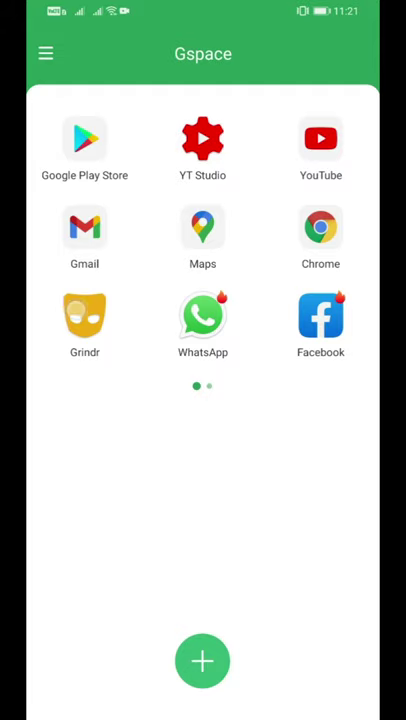
Step: Relaunch the cloned Grindr from Gspace, then dismiss it from recent apps to the home screen
{"action": "left_click", "coordinate": [84, 318]}
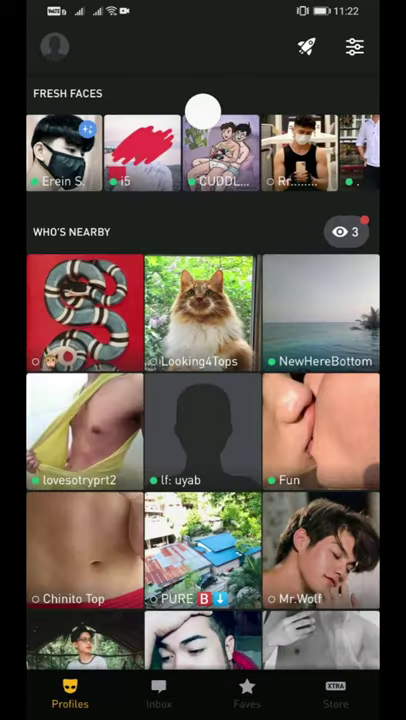
{"action": "left_click_drag", "start_coordinate": [203, 712], "coordinate": [262, 464]}
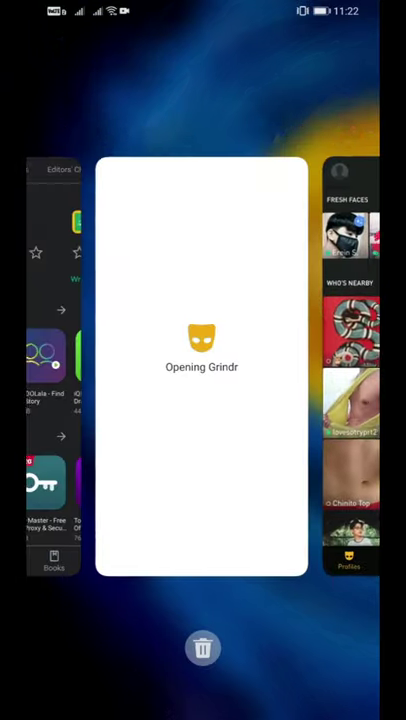
{"action": "left_click_drag", "start_coordinate": [203, 360], "coordinate": [286, 352]}
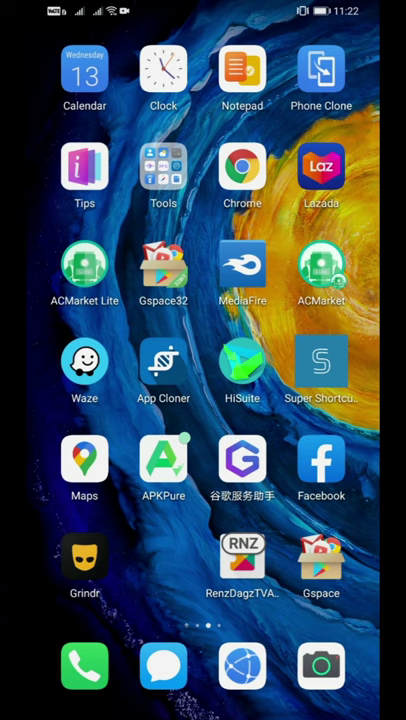